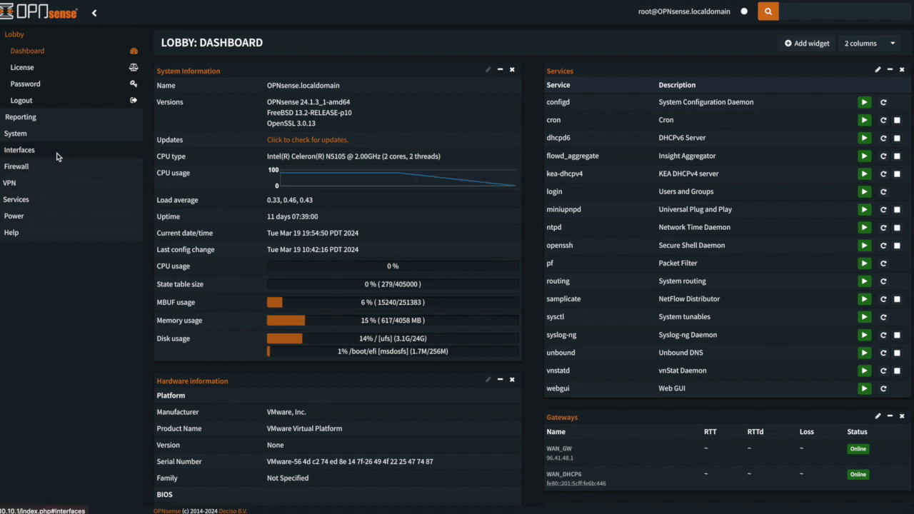
Open the Kea DHCPv4 Subnets list under Services > Kea DHCP to view 10.10.10.0/24
left_click(31, 200)
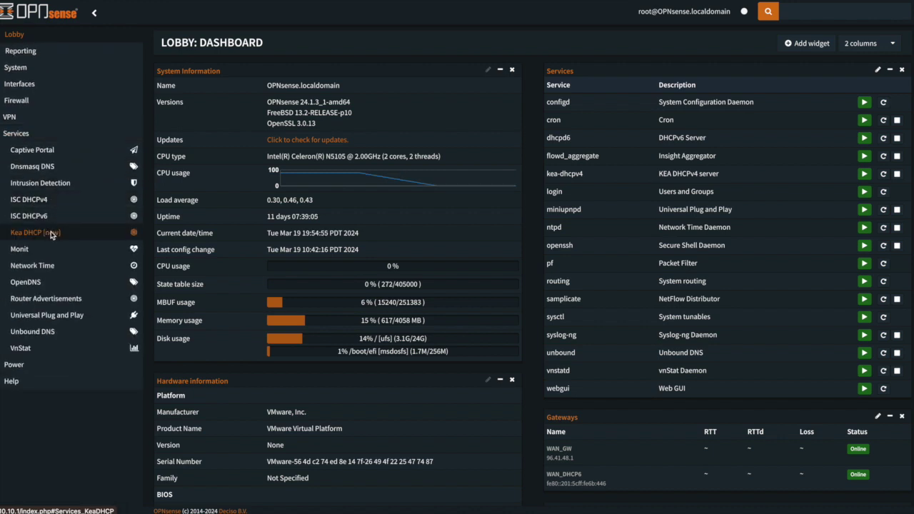
left_click(51, 234)
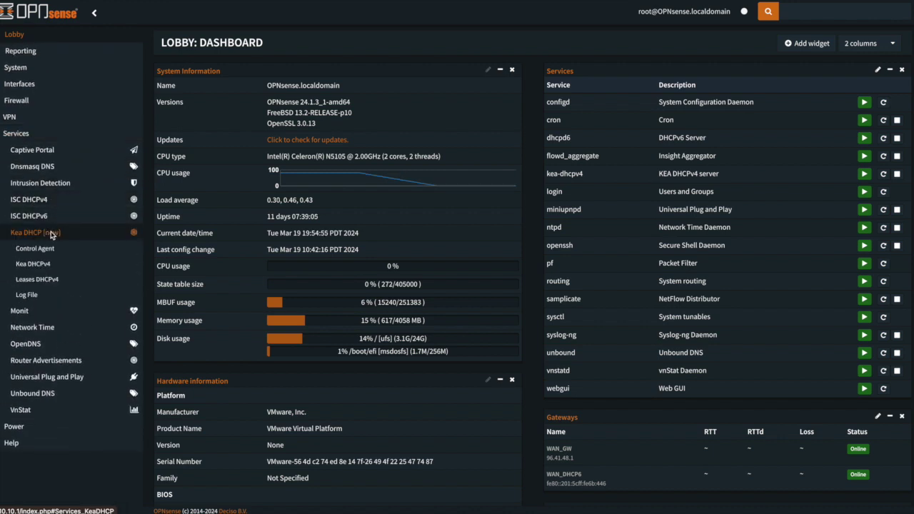
left_click(33, 264)
left_click(217, 72)
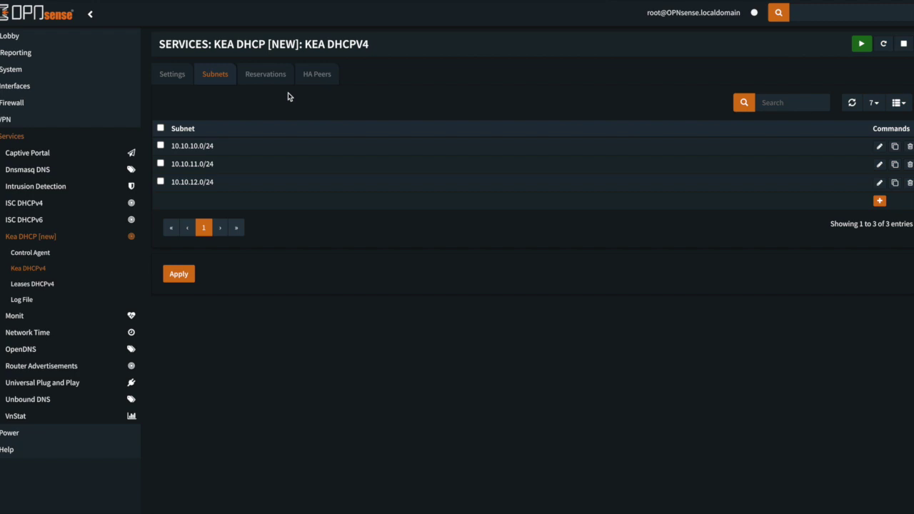
Open subnet 10.10.10.0/24, select its address text, then cancel the editor without saving
left_click(879, 145)
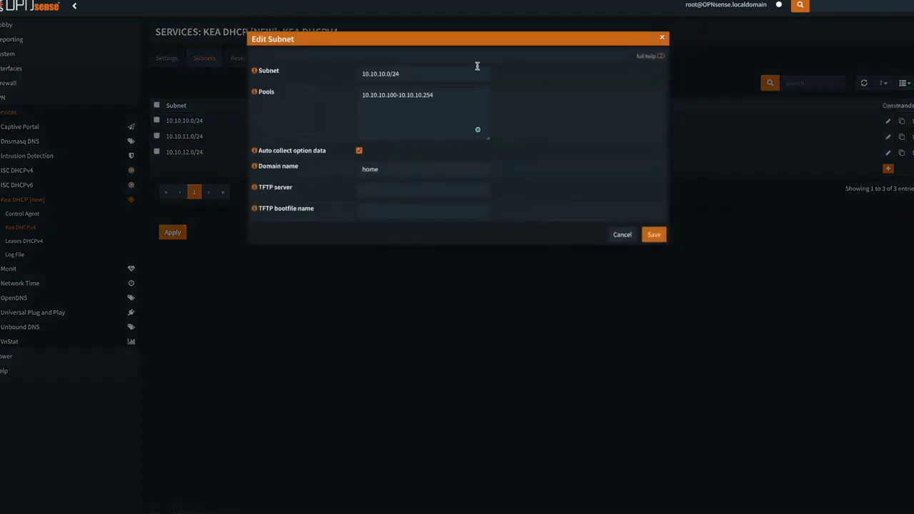
left_click(452, 70)
left_click_drag(451, 70, 322, 72)
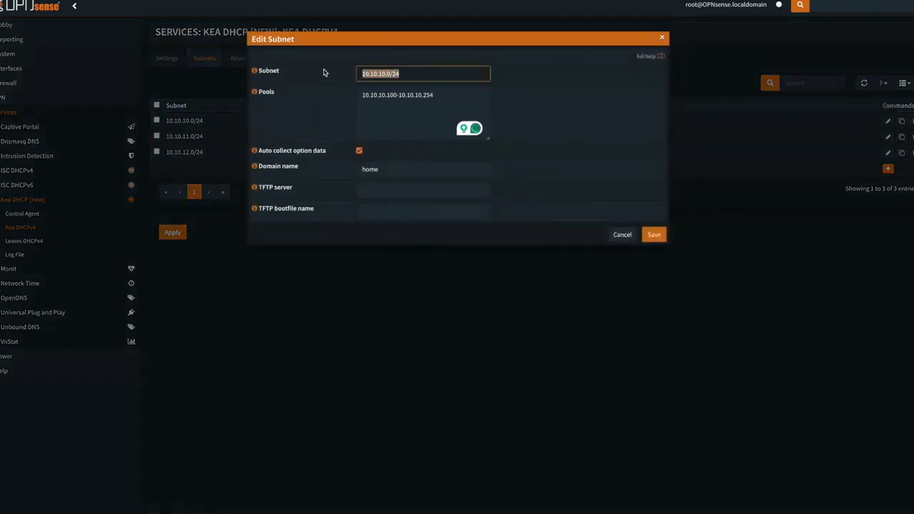
left_click(620, 234)
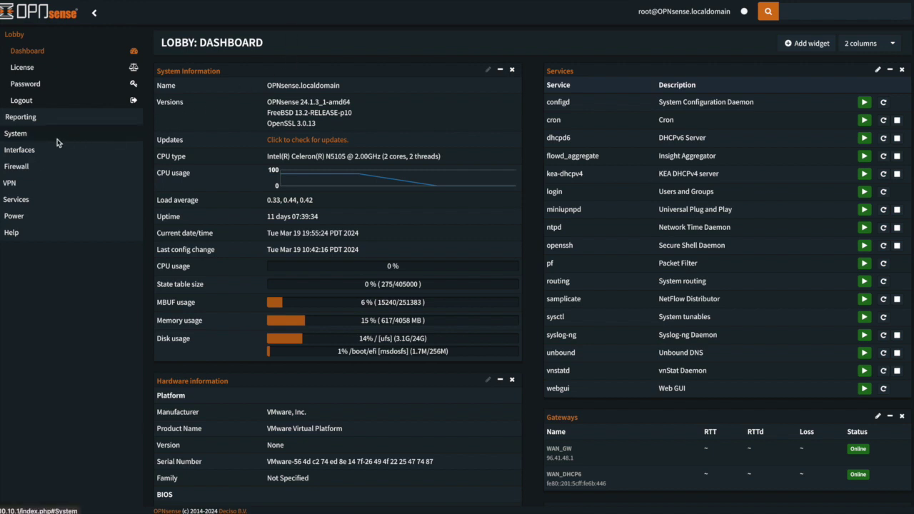
From System > Configuration > Backups, download the configuration and save it as config.xml in Demo
left_click(34, 135)
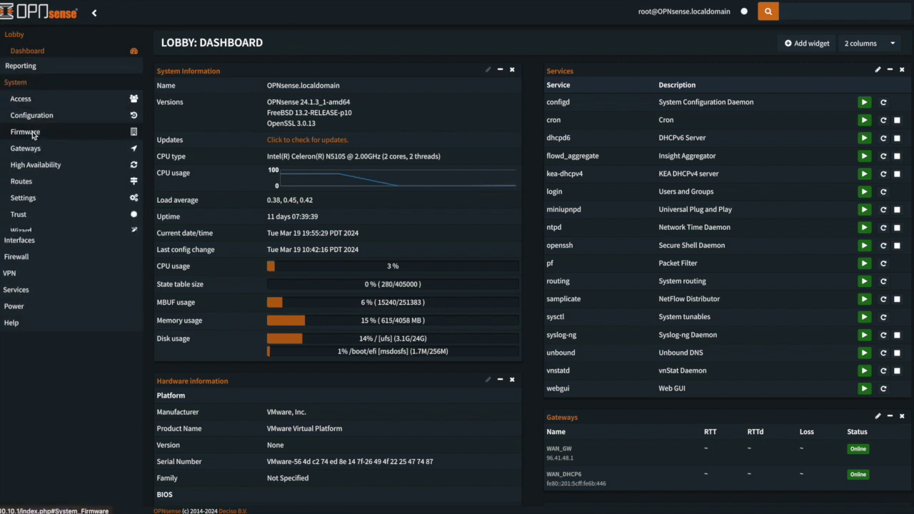
left_click(52, 104)
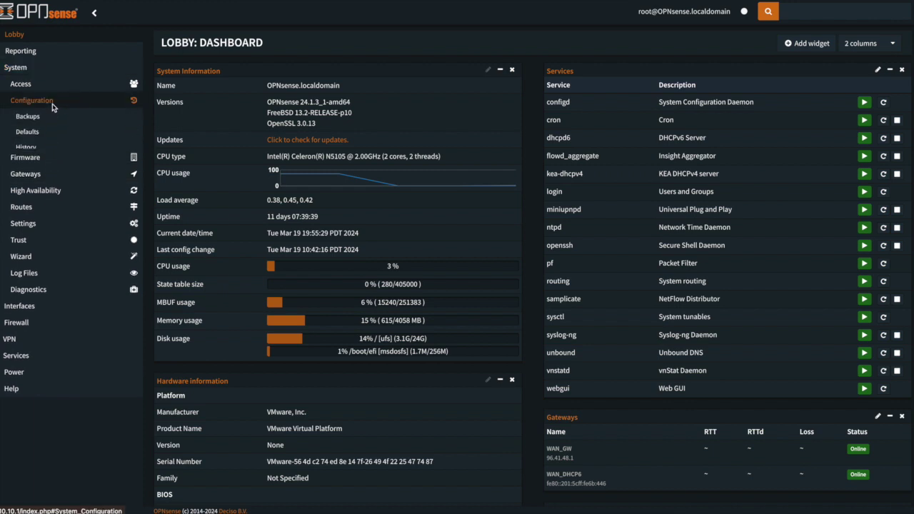
left_click(46, 118)
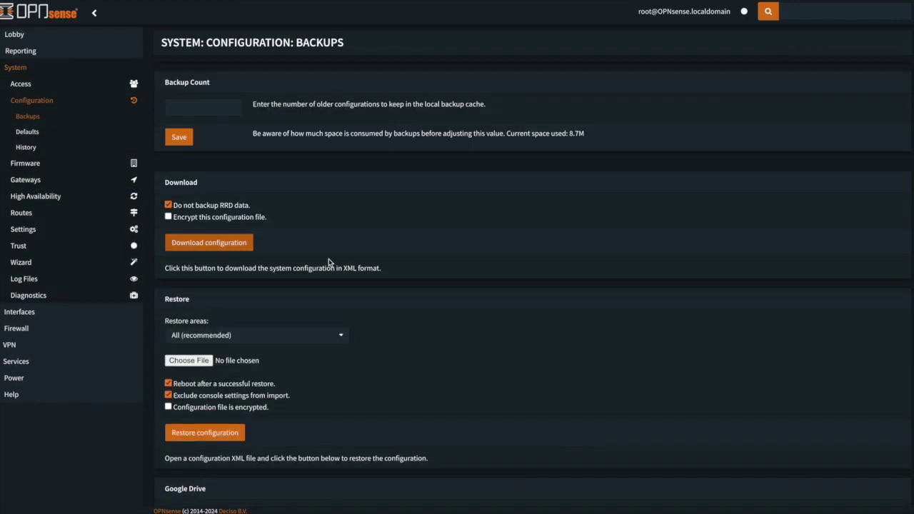
left_click(223, 243)
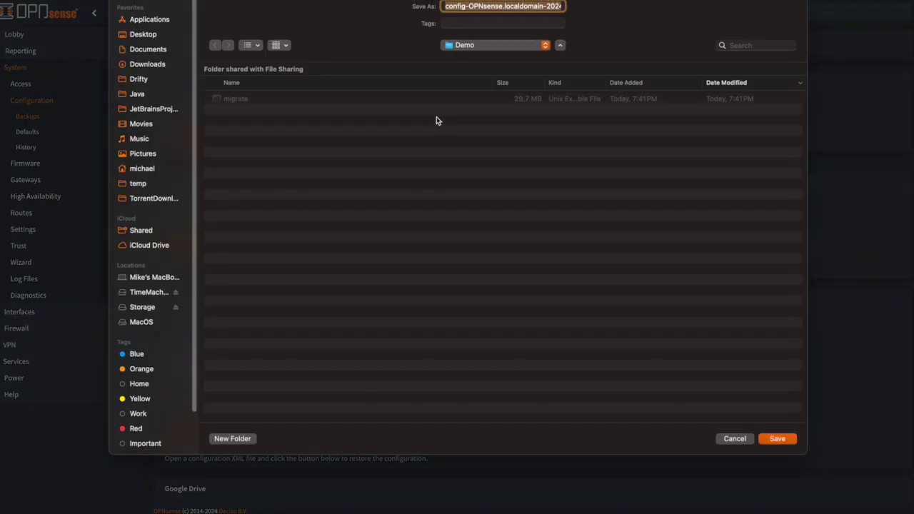
type("config.xml")
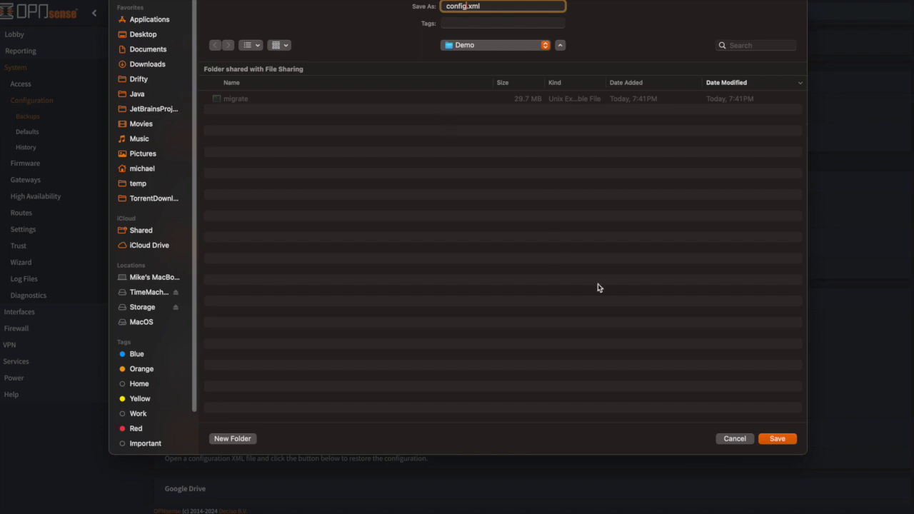
left_click(784, 440)
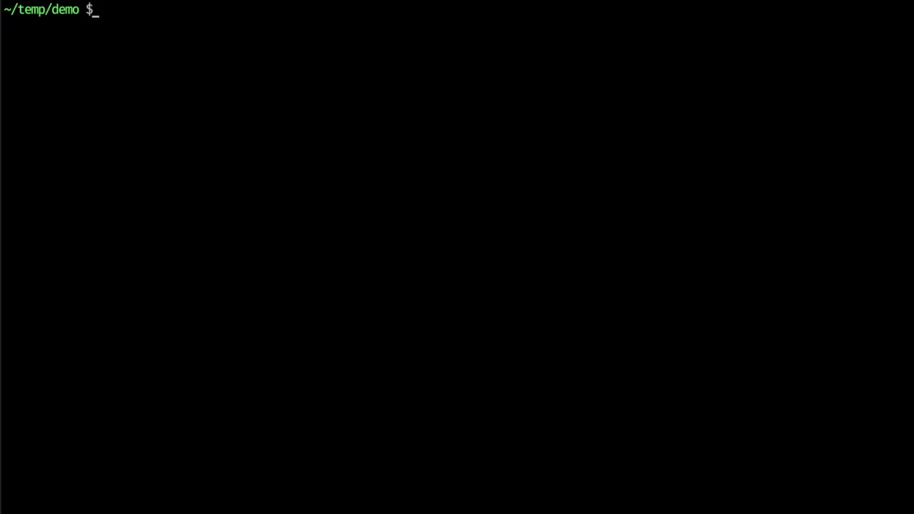
List the demo folder, run ./migrate, and confirm new_config.xml (102726 bytes) was created
type("ls -l")
key("Return")
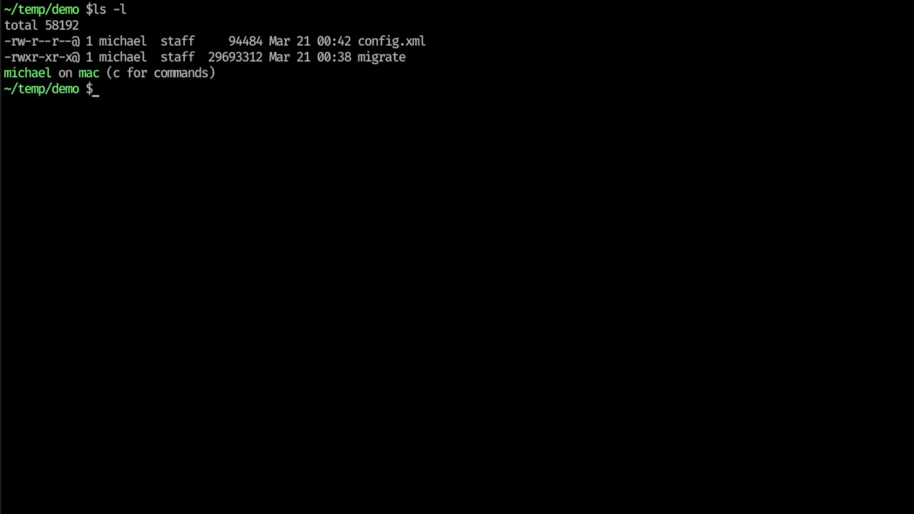
type("./migrate")
key("Return")
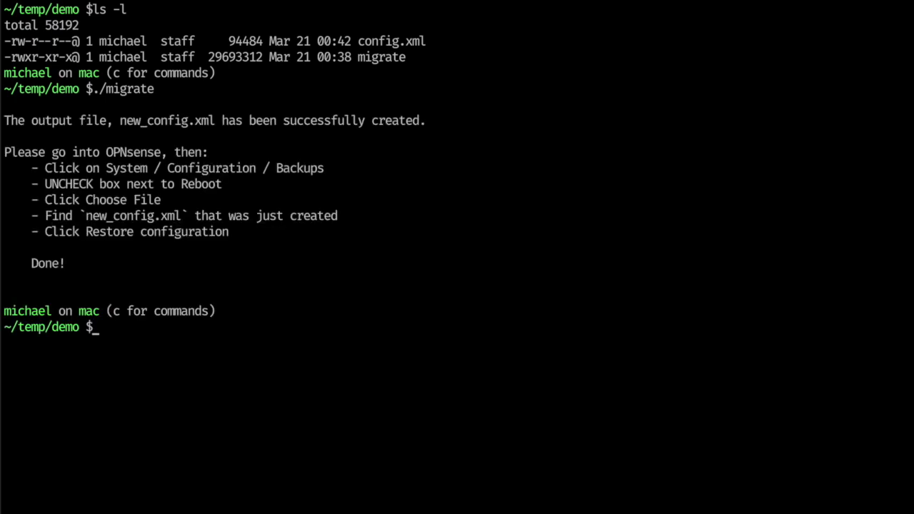
type("lsl")
key("Return")
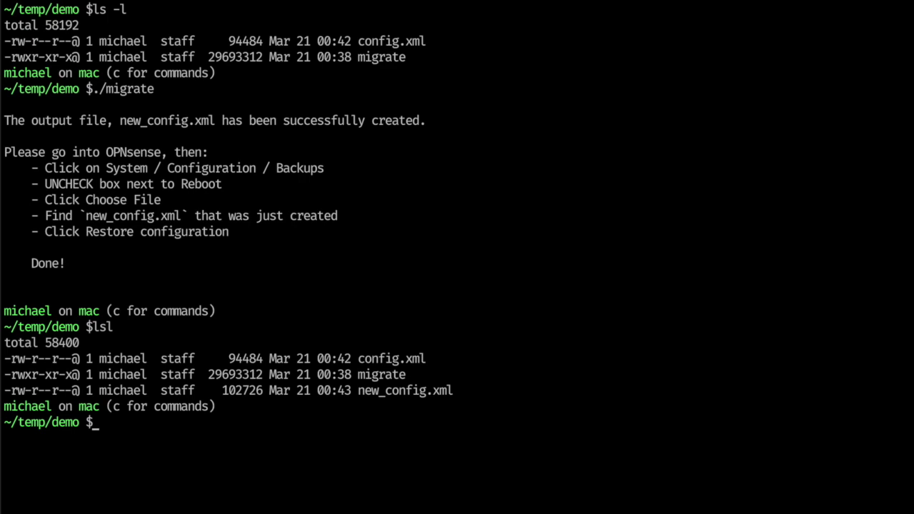
Clear the terminal, list files, and run ./migrate, which reports no static mappings found
key("super+k")
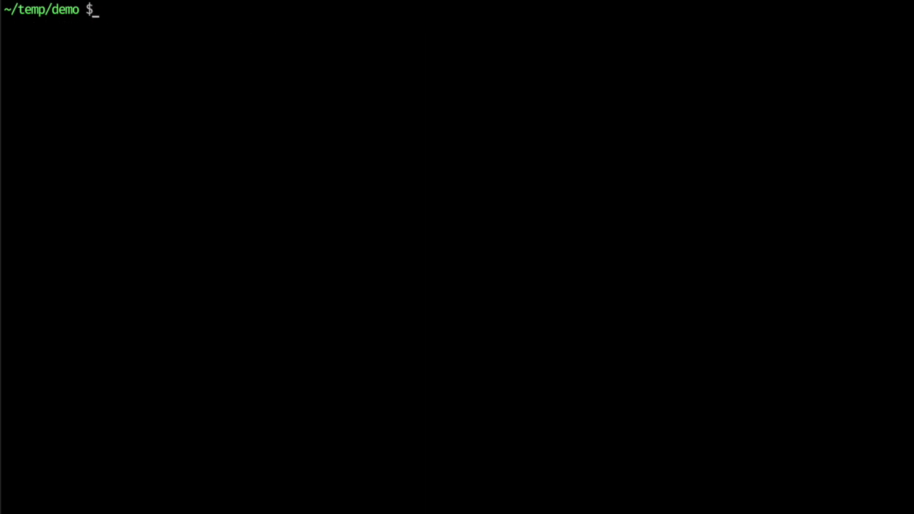
type("lsl")
key("Return")
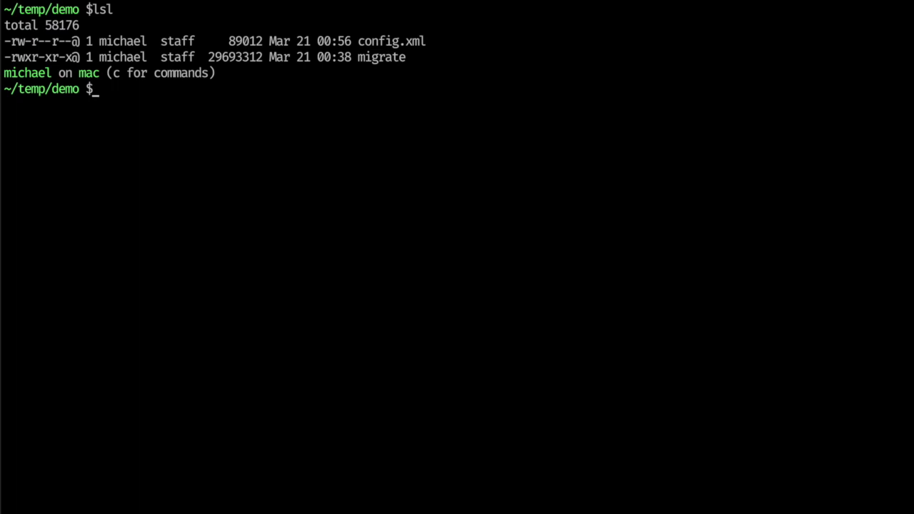
type("./migrate")
key("Return")
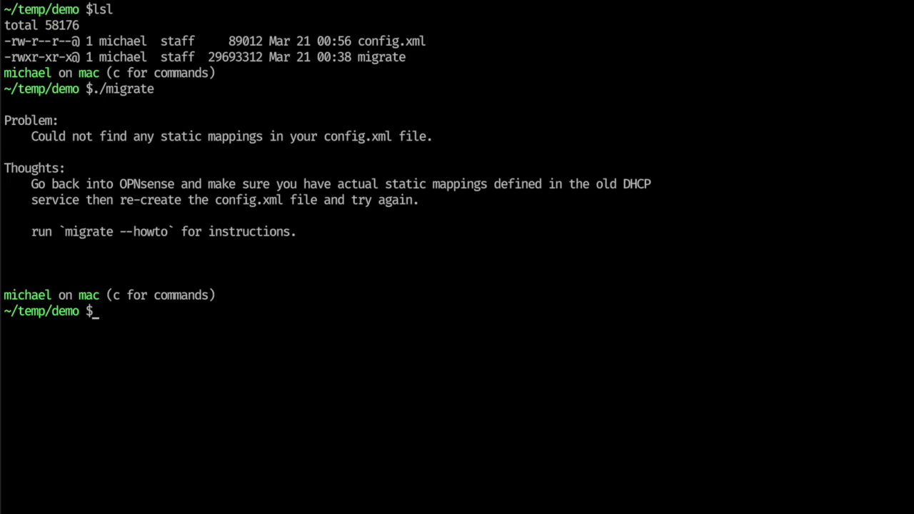
Clear the terminal, list the demo folder, and run ./migrate again on the new config.xml
key("super+k")
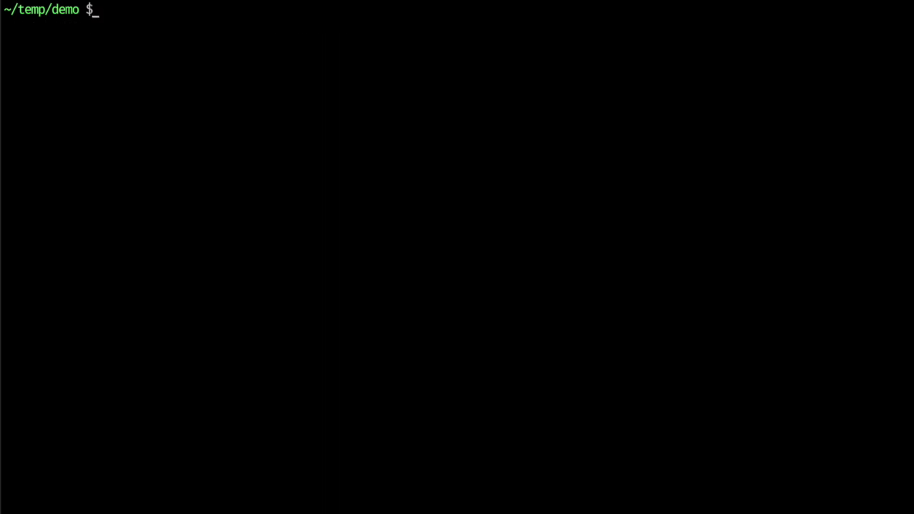
type("lsl")
key("Return")
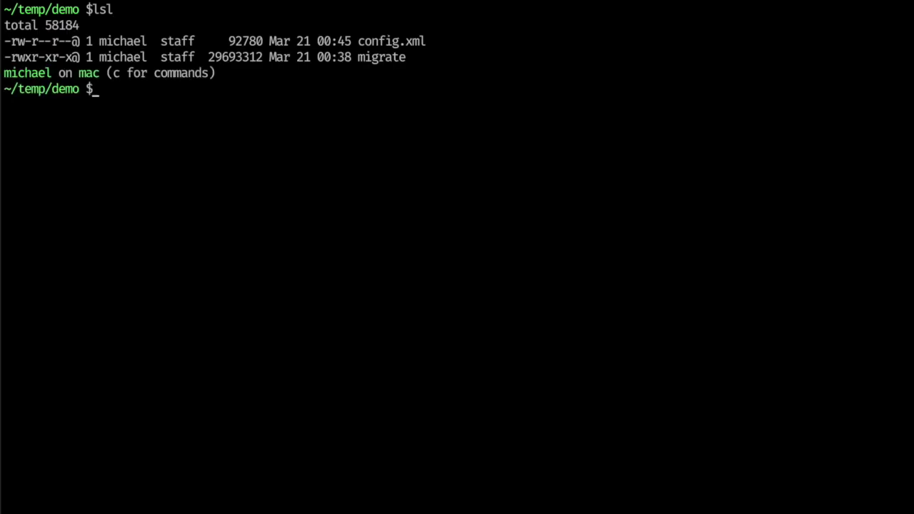
type("./migrate")
key("Return")
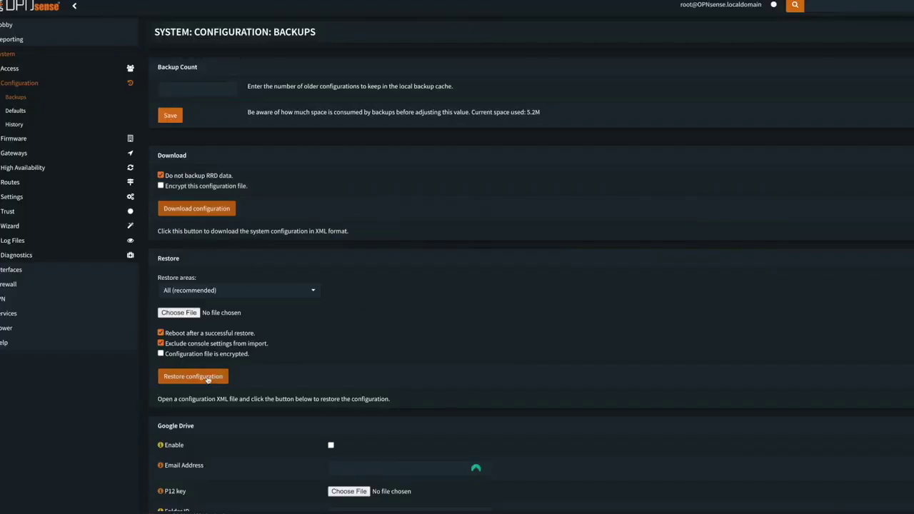
Restore the migrated configuration file with Reboot after restore turned off
left_click(161, 332)
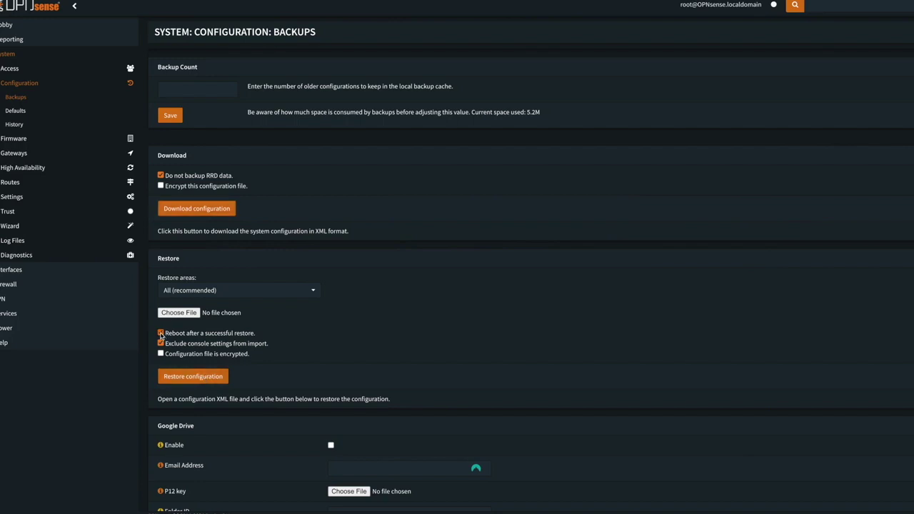
left_click(177, 316)
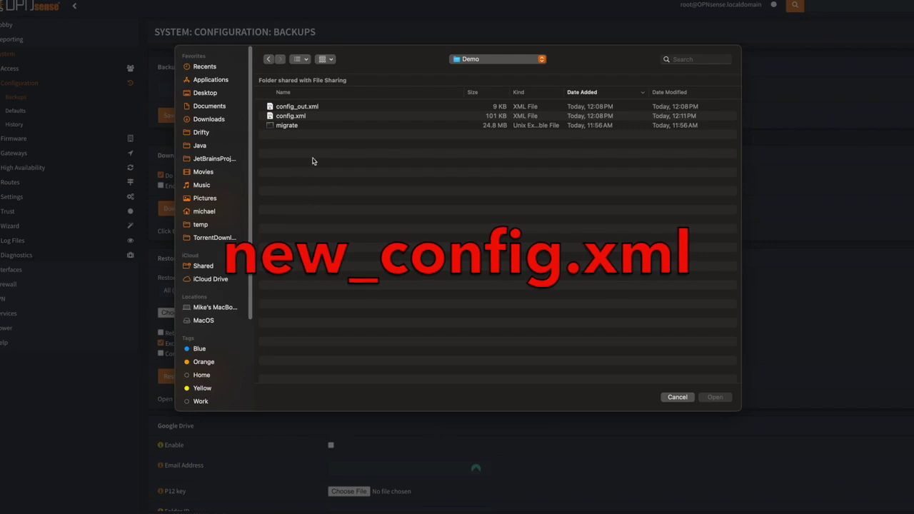
left_click(292, 118)
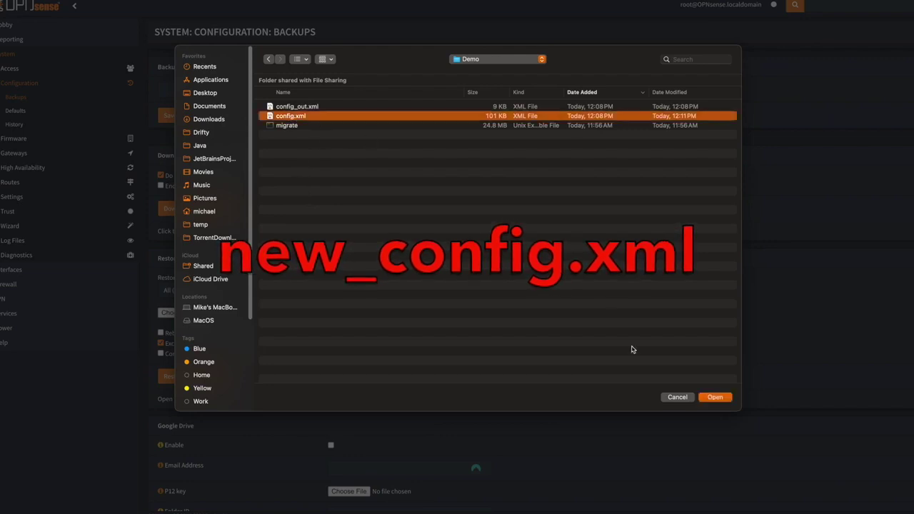
left_click(715, 398)
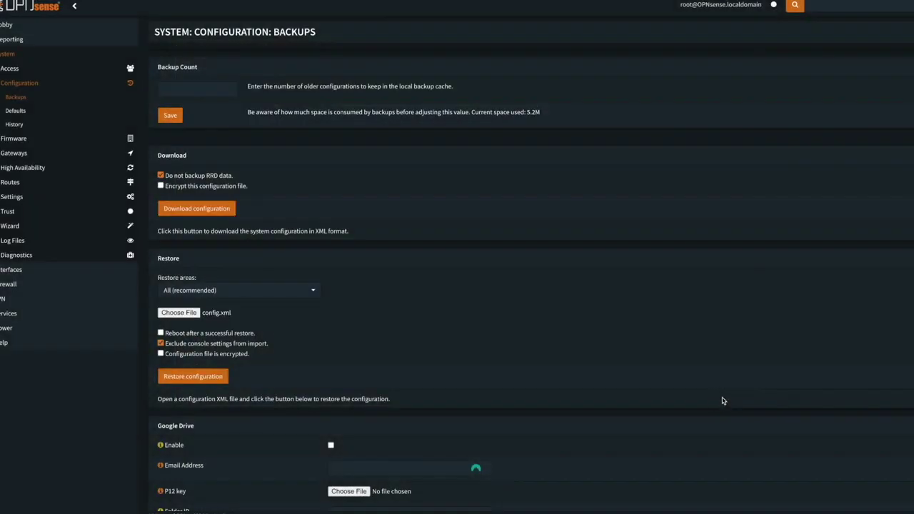
left_click(207, 377)
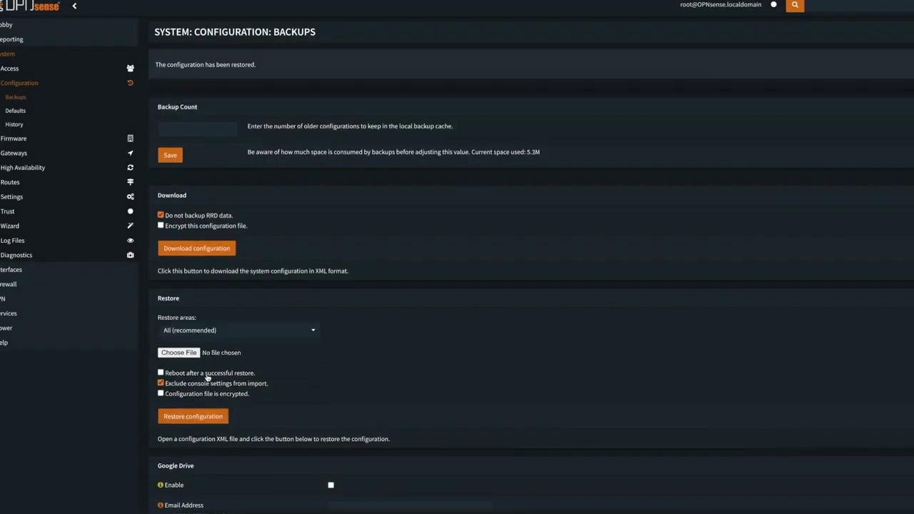
Open Kea DHCPv4 Reservations to confirm hosts listed across 10.10.10.0/24 and 10.10.11.0/24
left_click(18, 313)
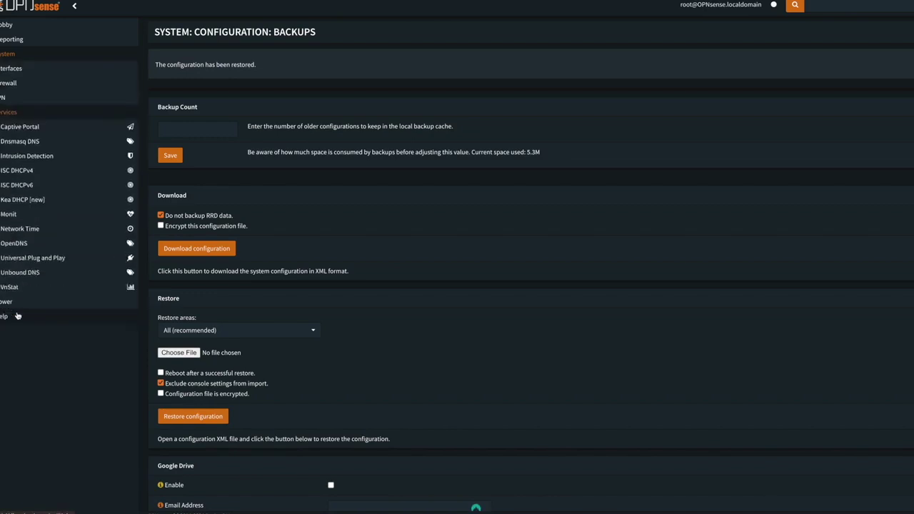
left_click(41, 200)
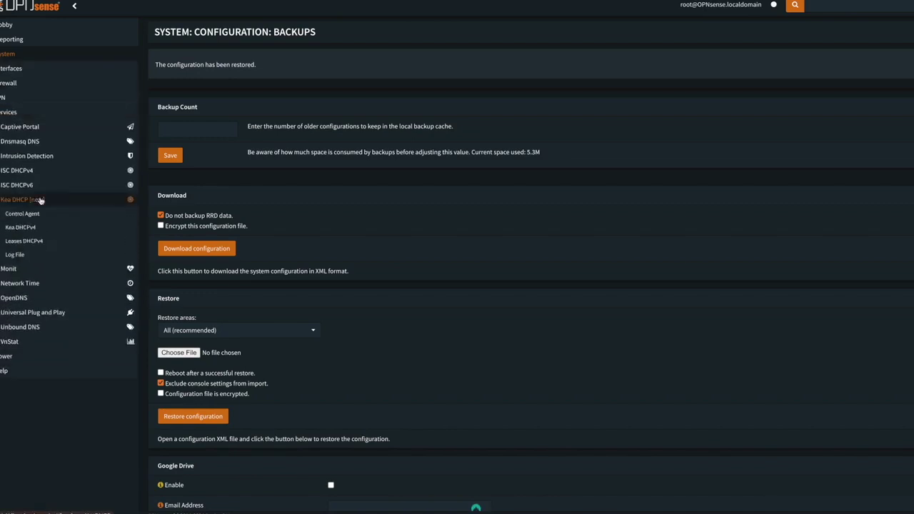
left_click(34, 228)
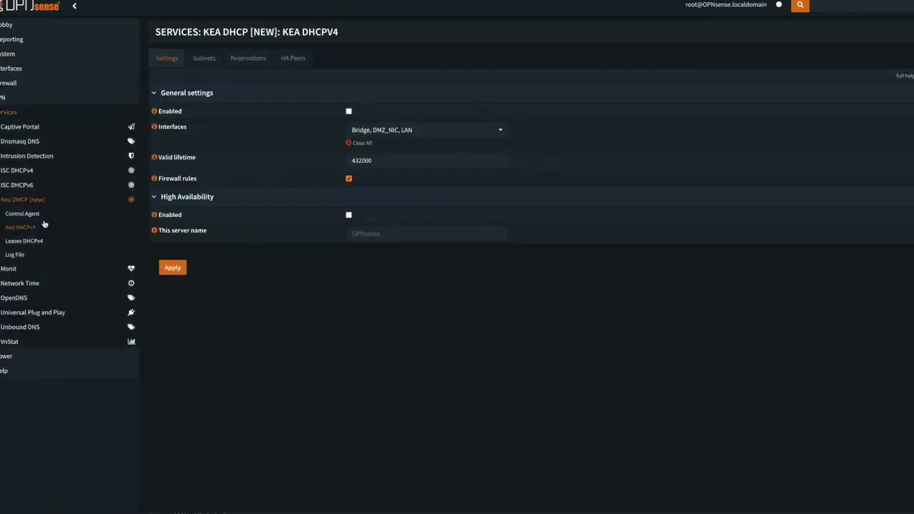
left_click(253, 58)
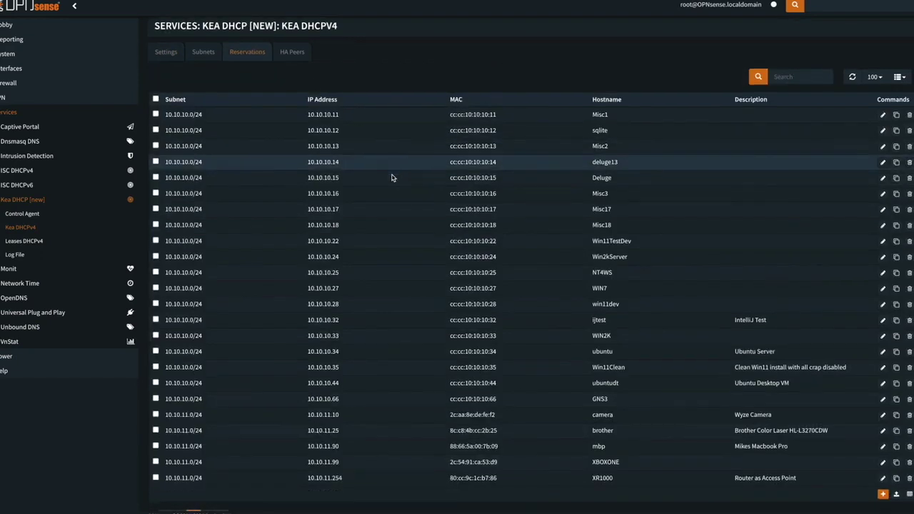